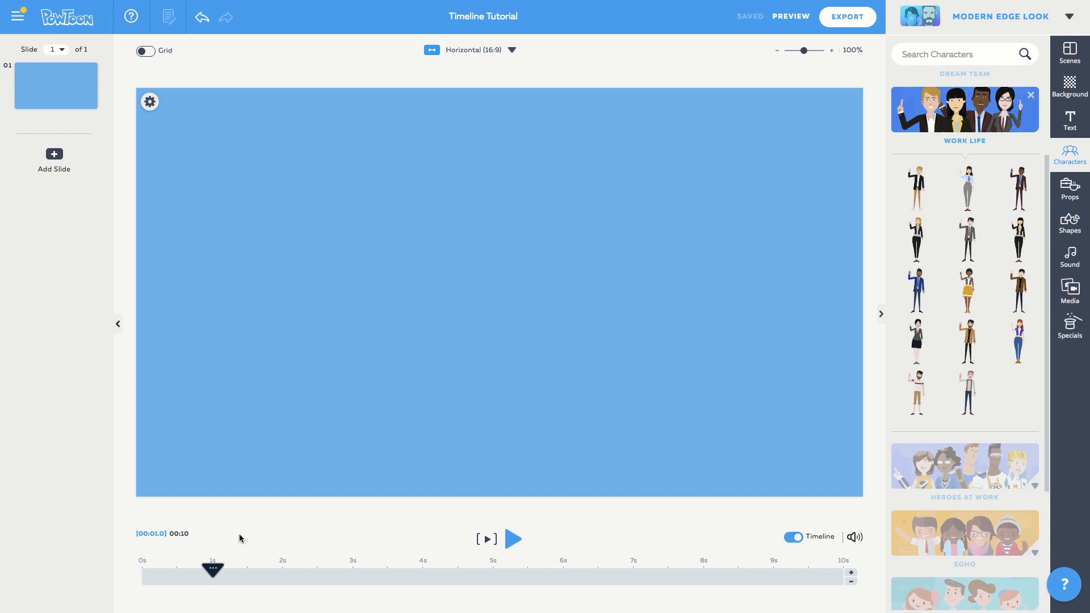
Step: Place the blonde businesswoman on the slide at the 3-second mark
drag(213, 574, 353, 571)
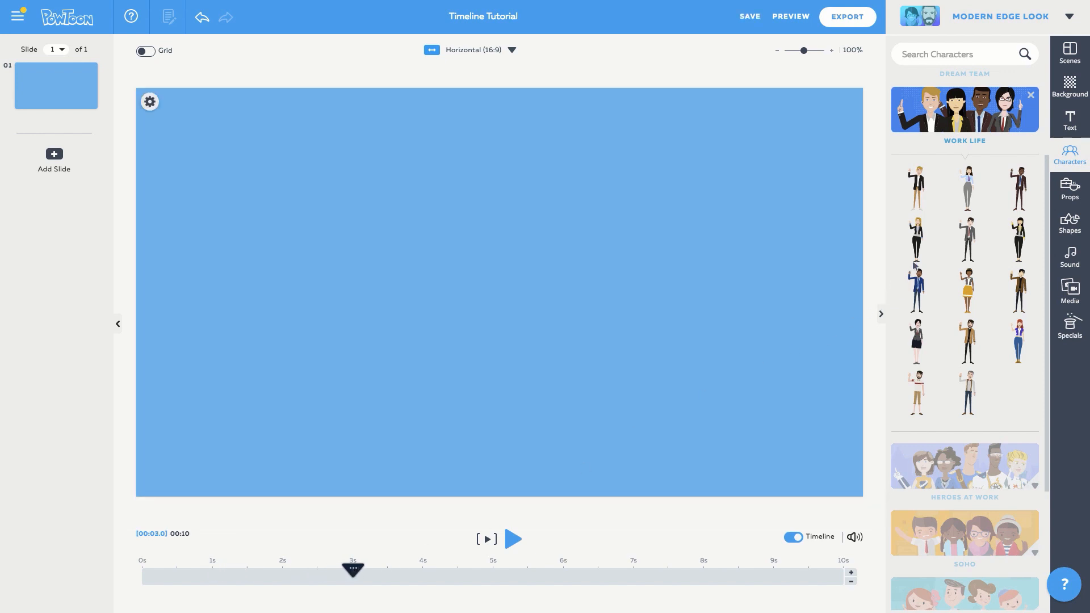
click(915, 245)
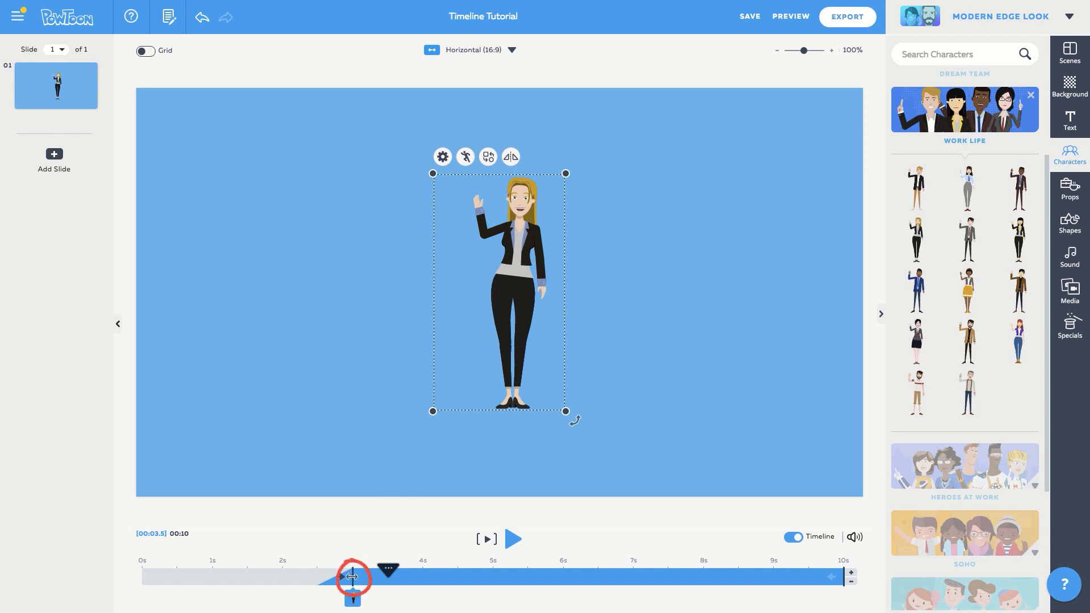
Step: Set the woman to enter at 1 second and exit around 6 seconds, then preview the timing
drag(353, 577, 213, 580)
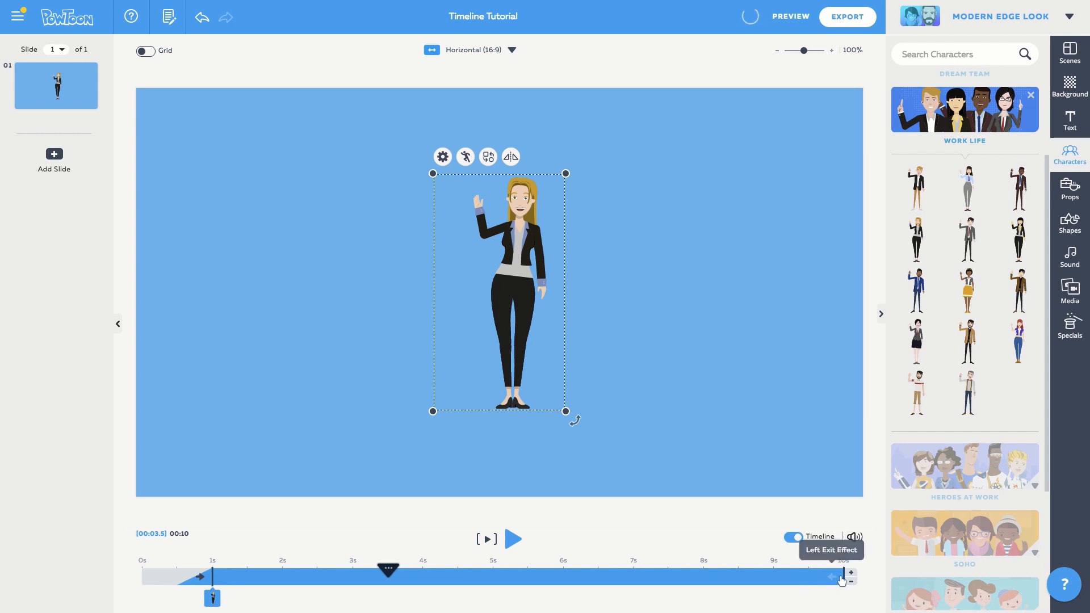
drag(843, 577, 808, 580)
drag(676, 586, 562, 583)
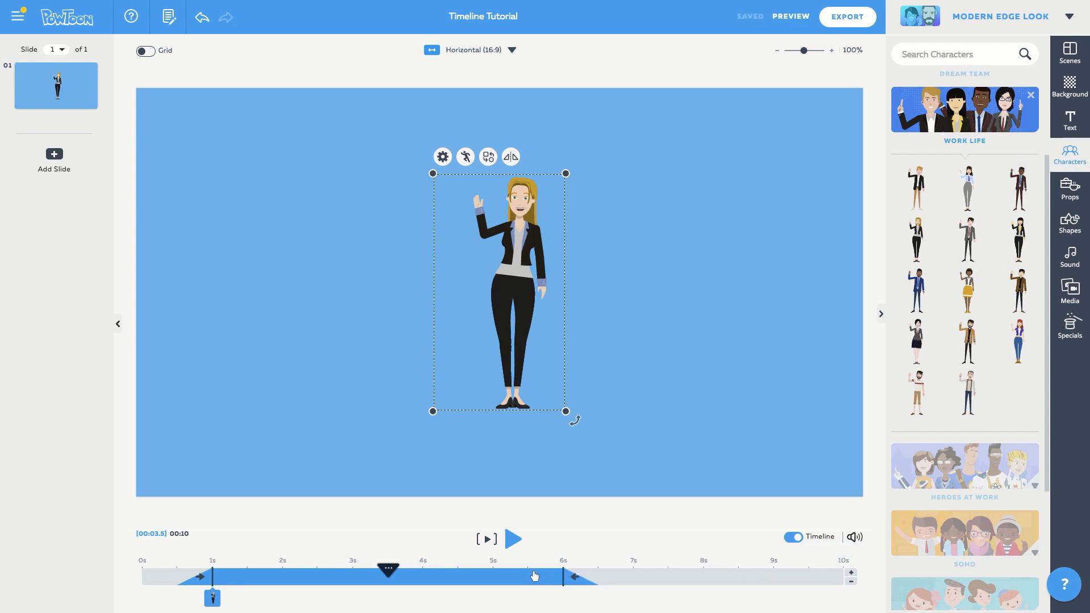
click(487, 539)
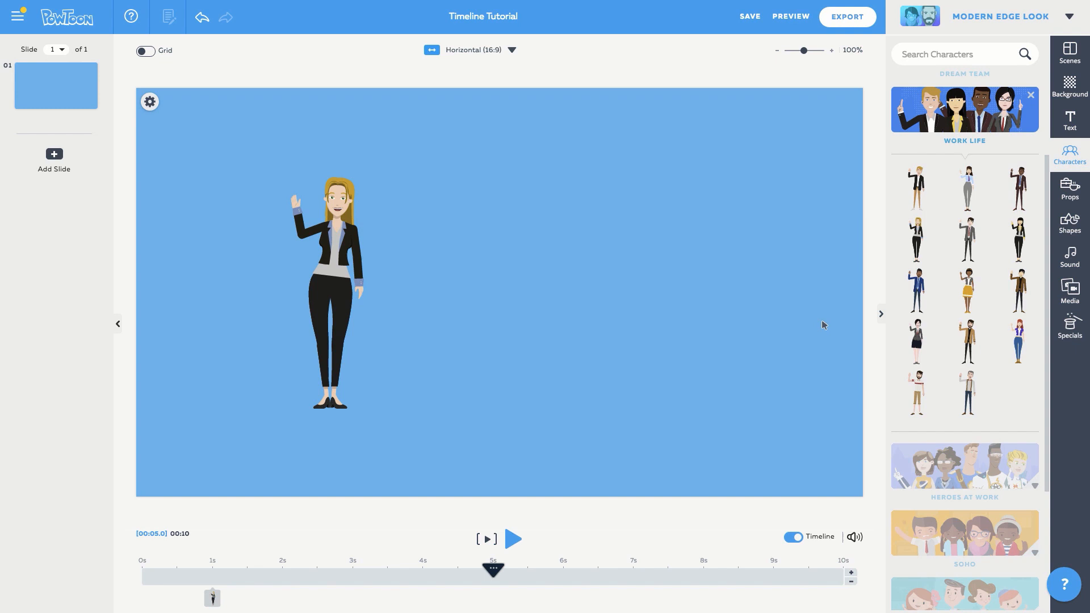
Step: Add the bearded man in a brown jacket and delay his entrance to about 5.5 seconds
click(967, 341)
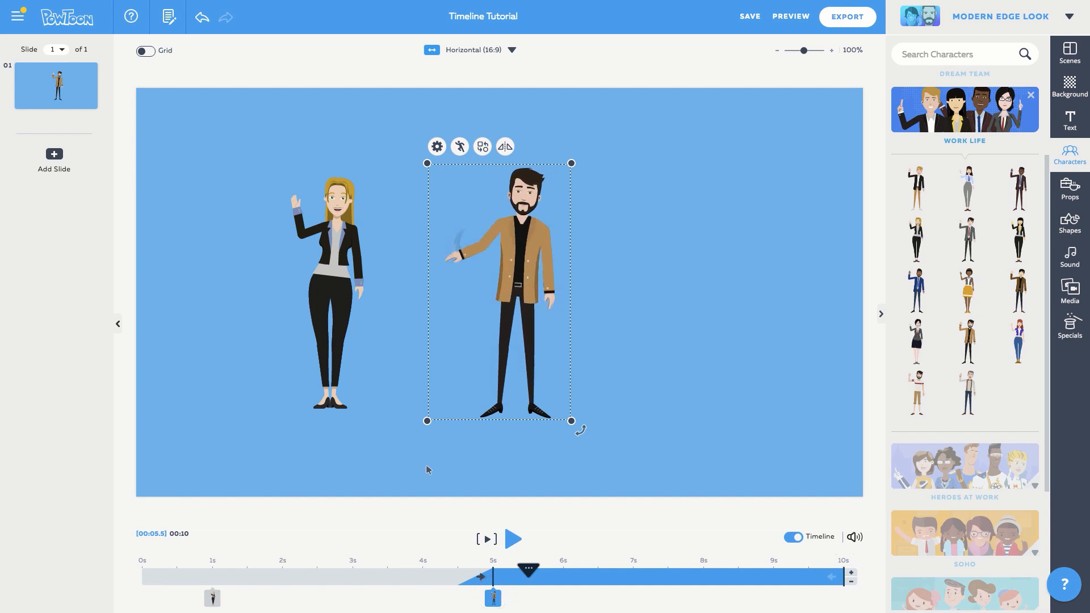
click(212, 598)
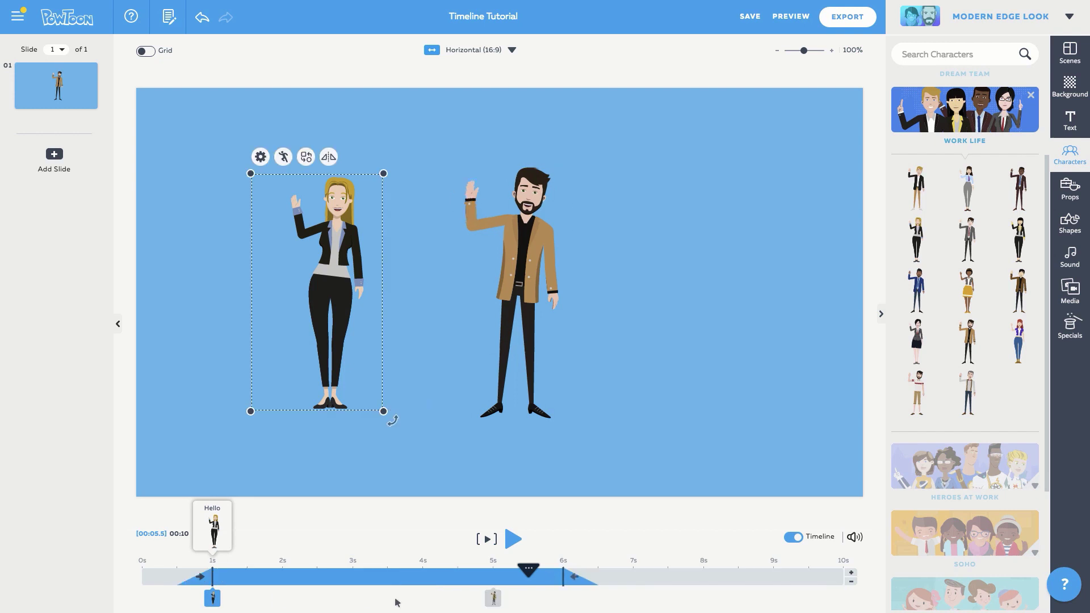
click(492, 598)
click(212, 597)
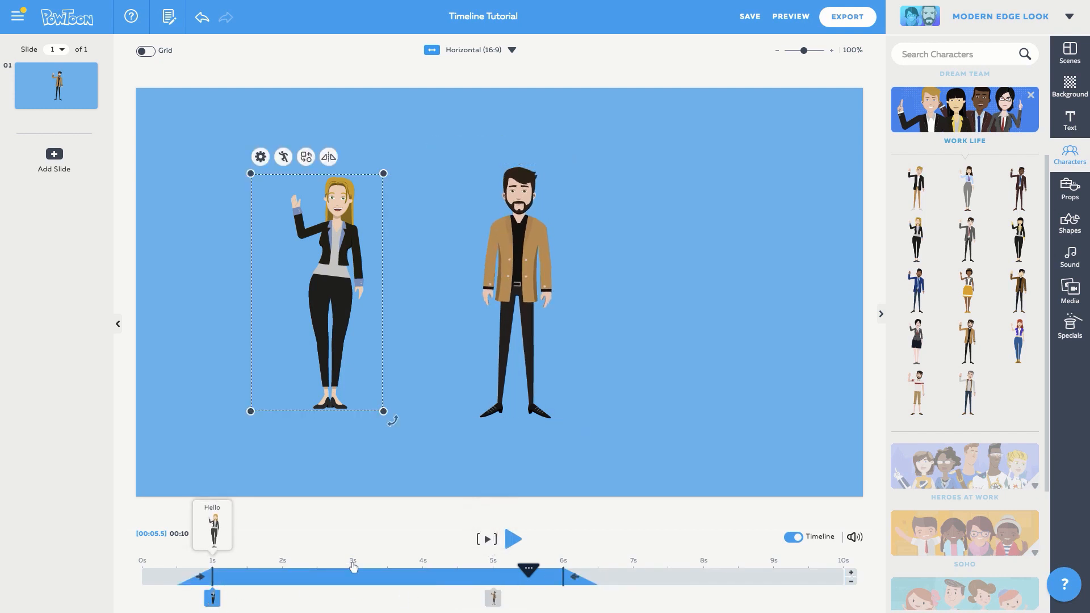
click(497, 601)
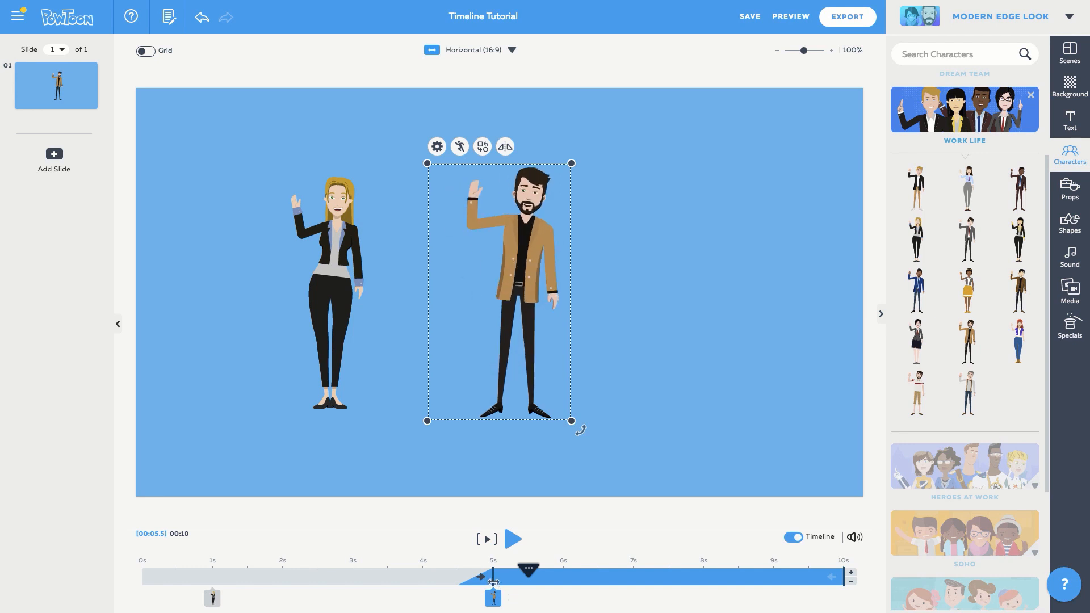
drag(554, 589, 547, 585)
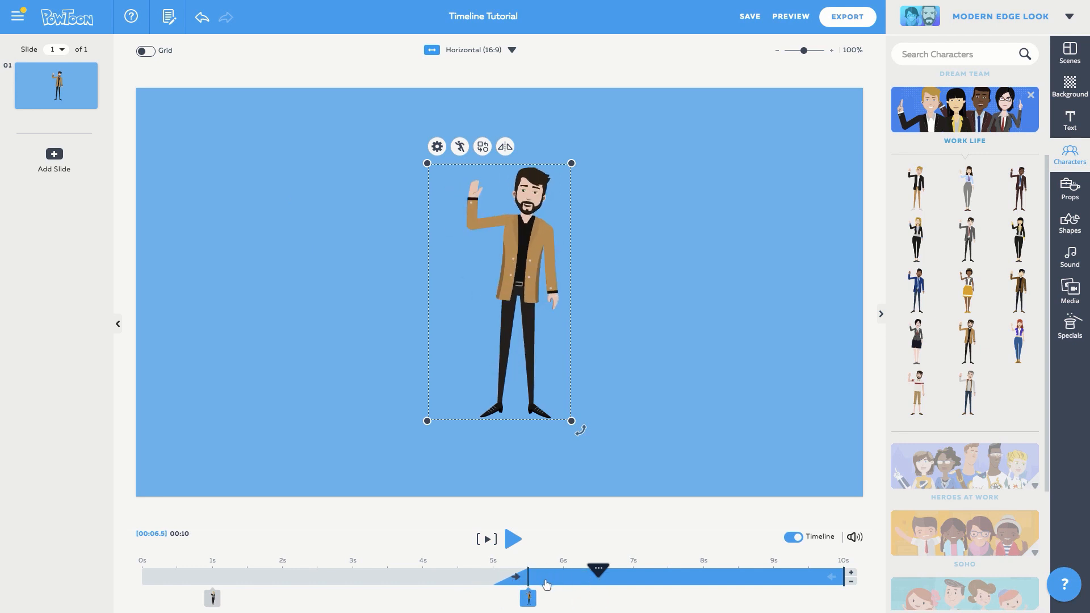
click(494, 571)
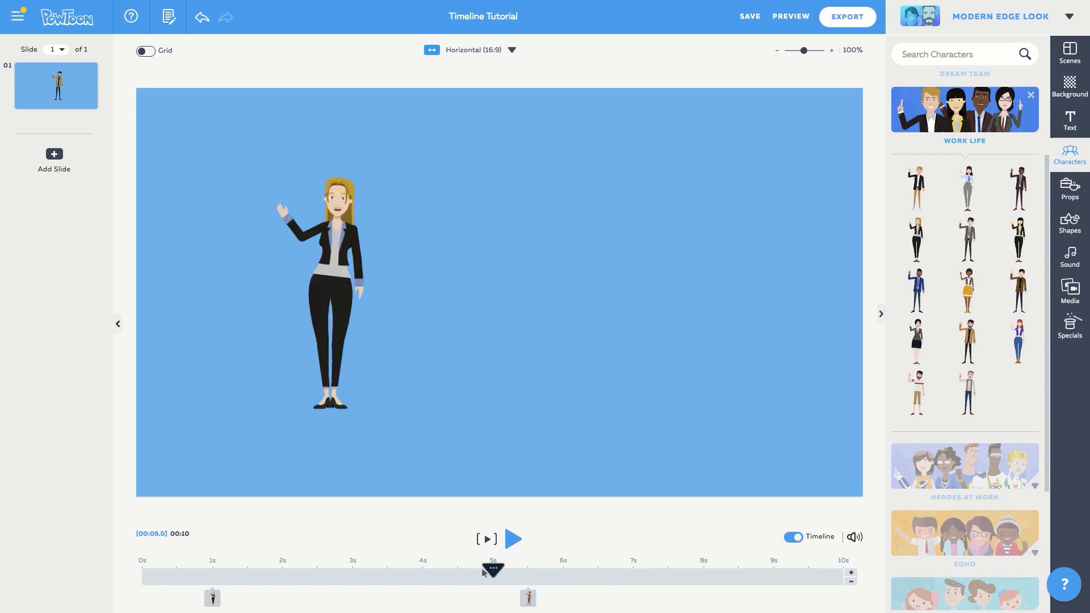
click(512, 545)
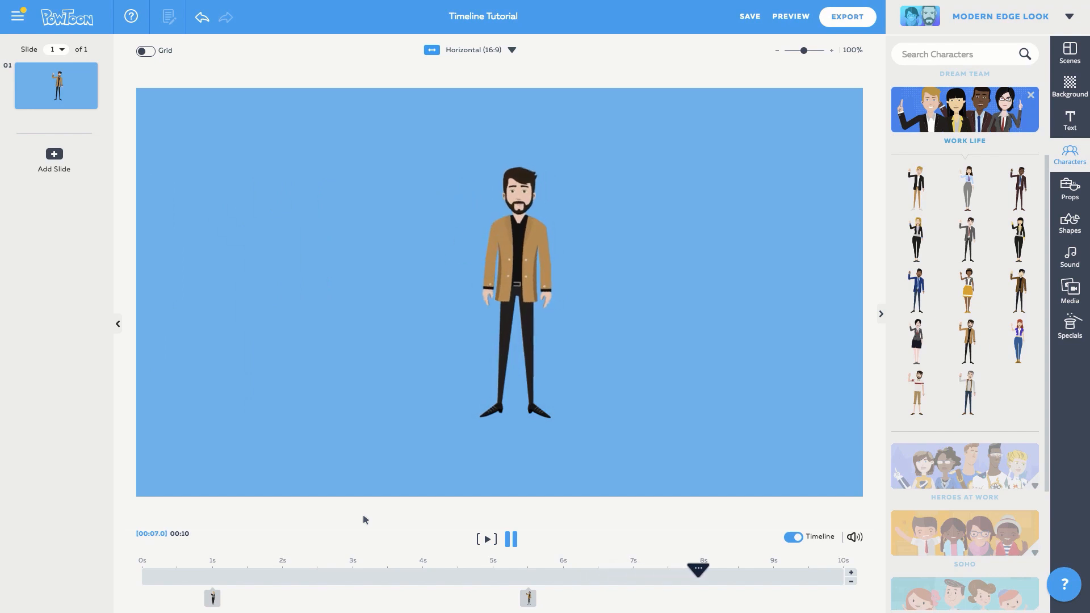
click(790, 364)
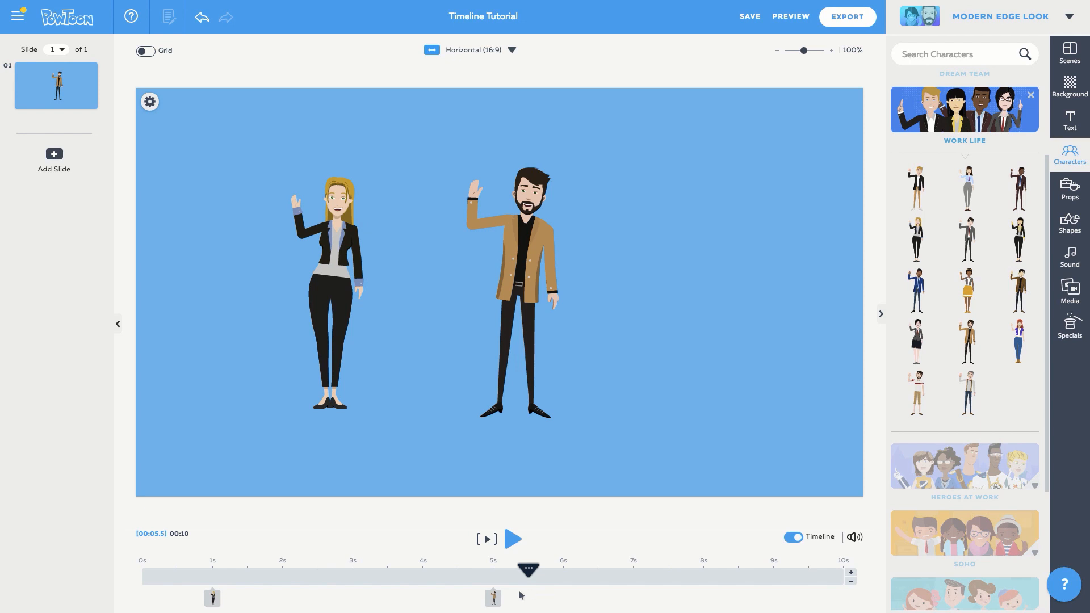
Step: Move the man's entrance to 1 second so both characters enter together, then select the woman
drag(493, 598, 217, 606)
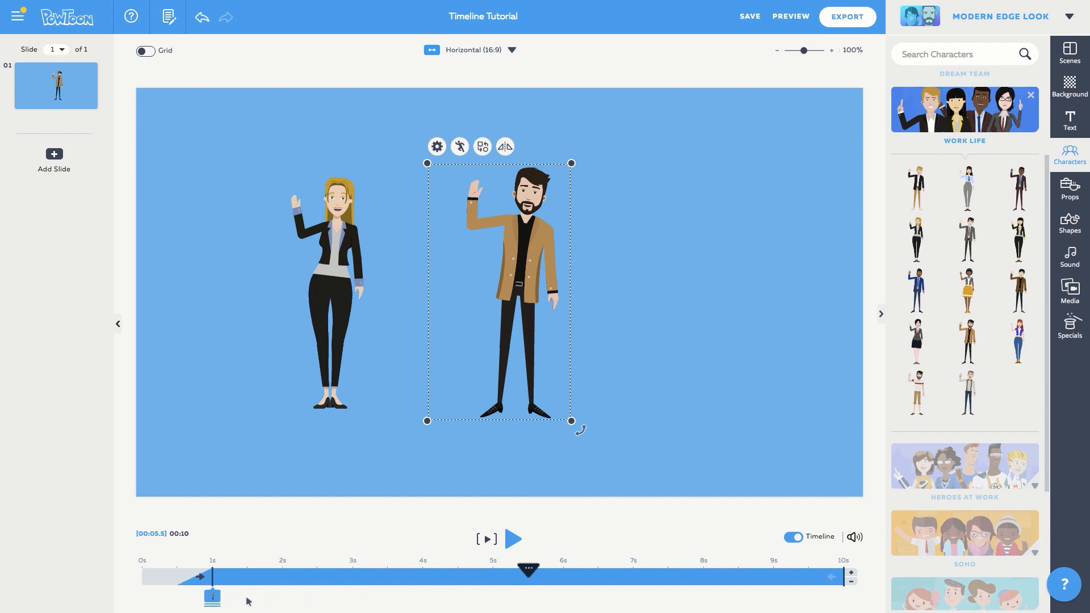
click(169, 596)
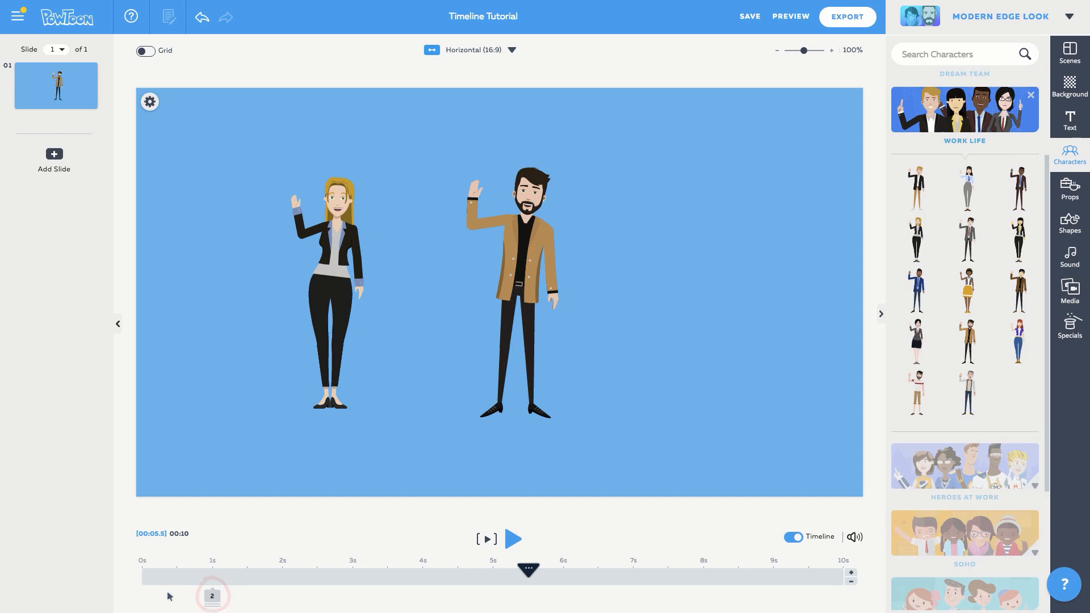
click(212, 598)
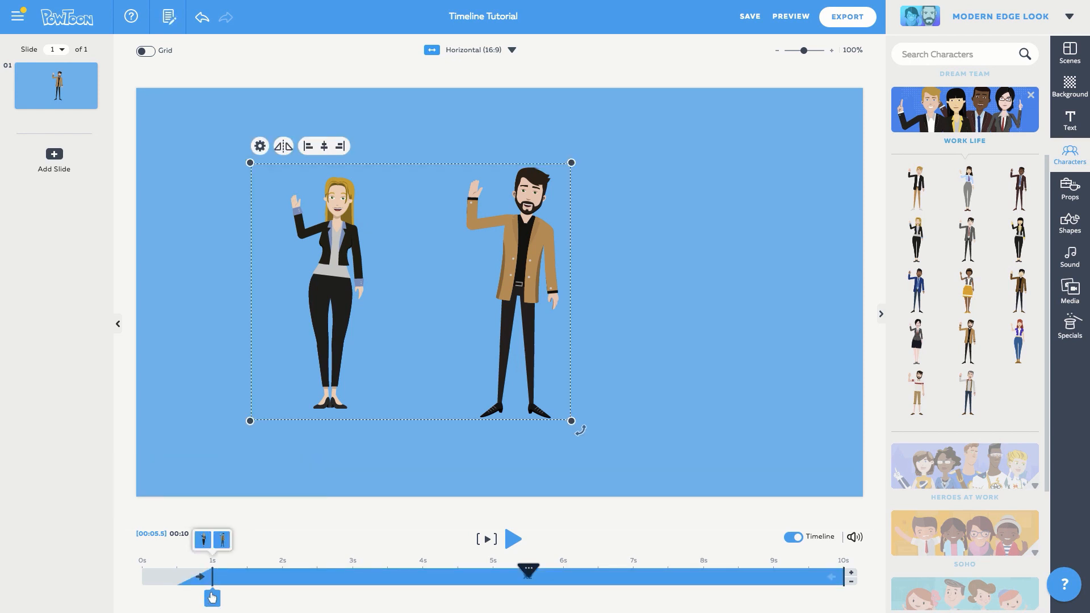
click(222, 542)
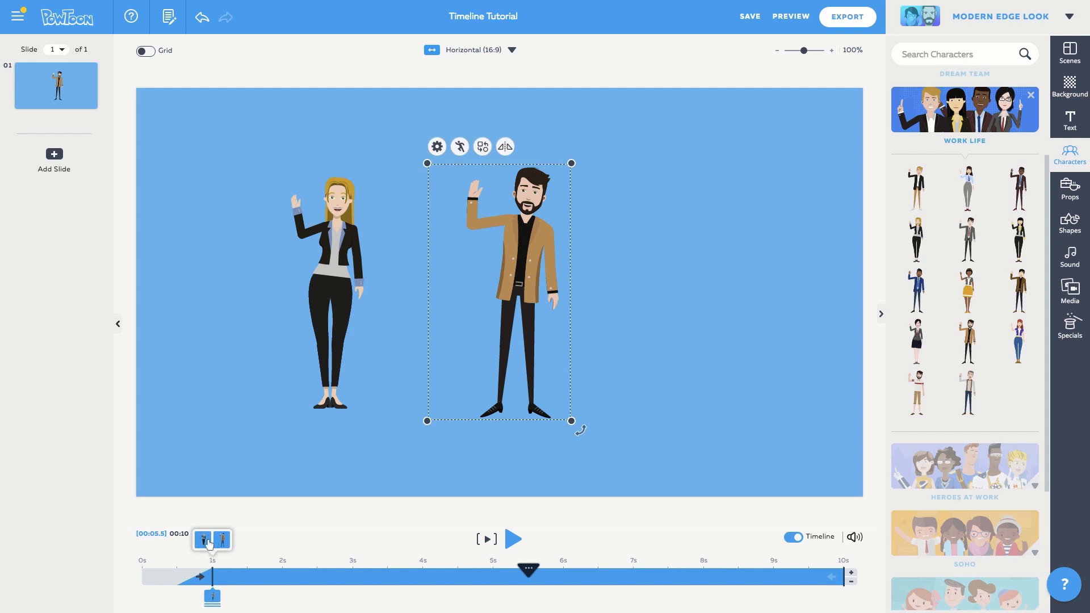
click(204, 542)
Step: Switch between the two characters and move the woman's entrance to half a second
click(225, 542)
click(204, 542)
click(222, 542)
click(203, 542)
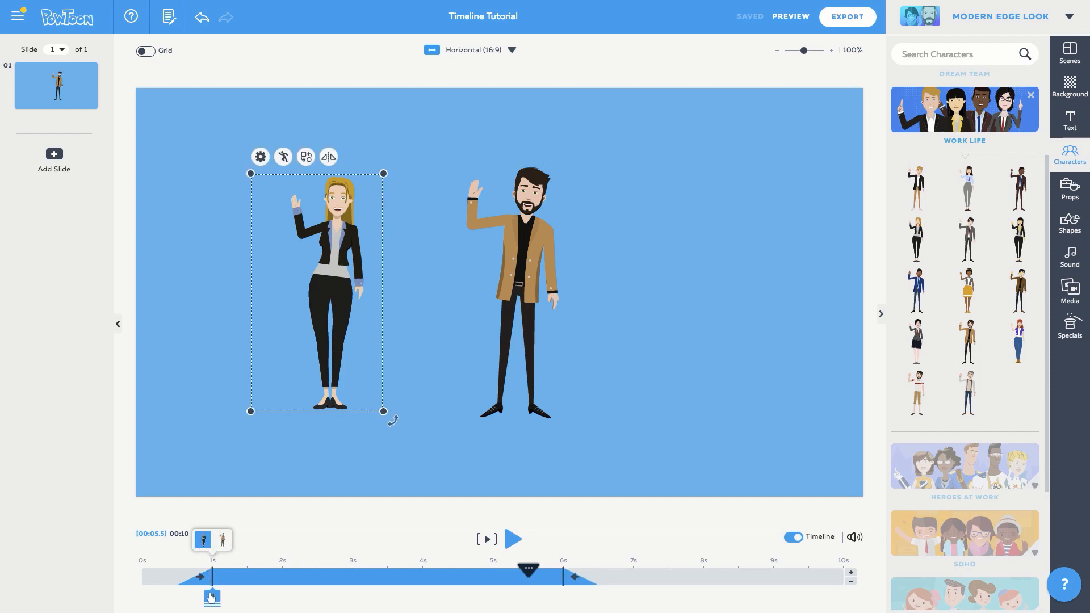
drag(205, 596, 181, 597)
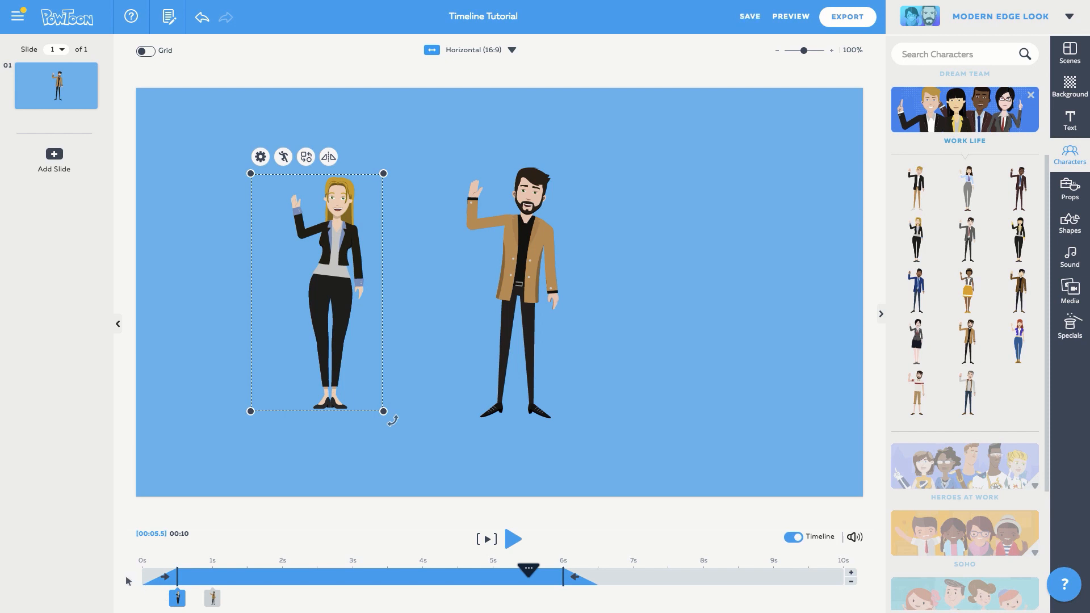
Step: Shift the woman about three seconds later with a Pop entrance effect and preview the slide
drag(169, 576, 379, 512)
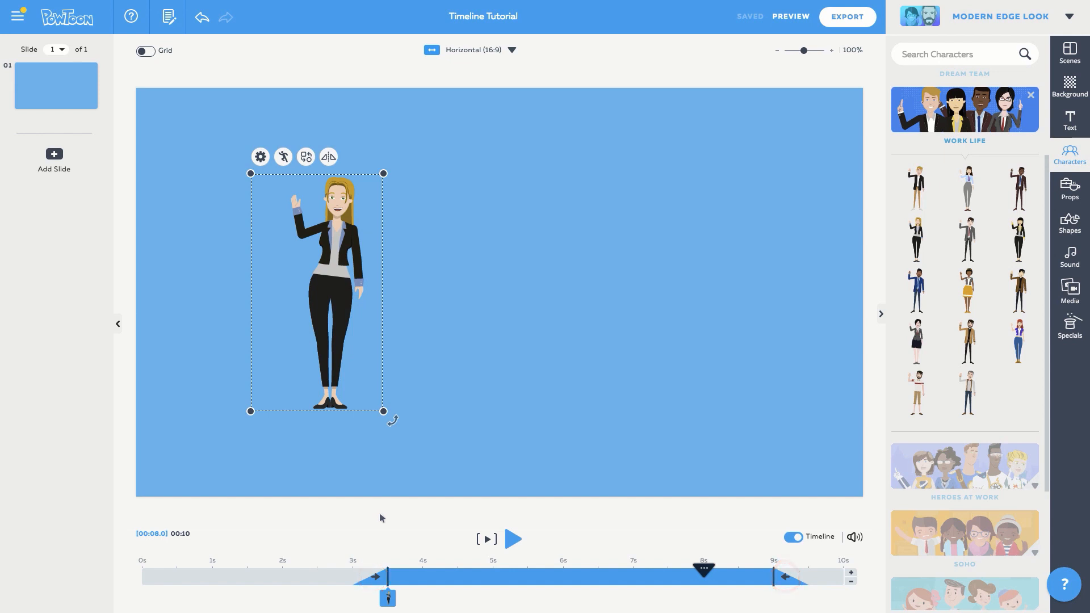
click(376, 577)
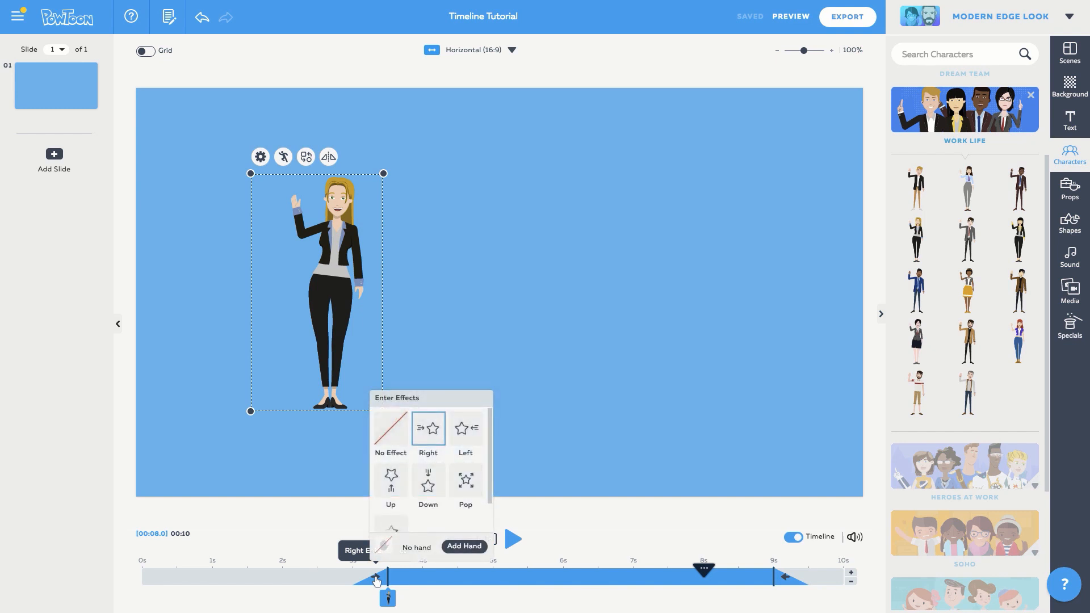
click(465, 484)
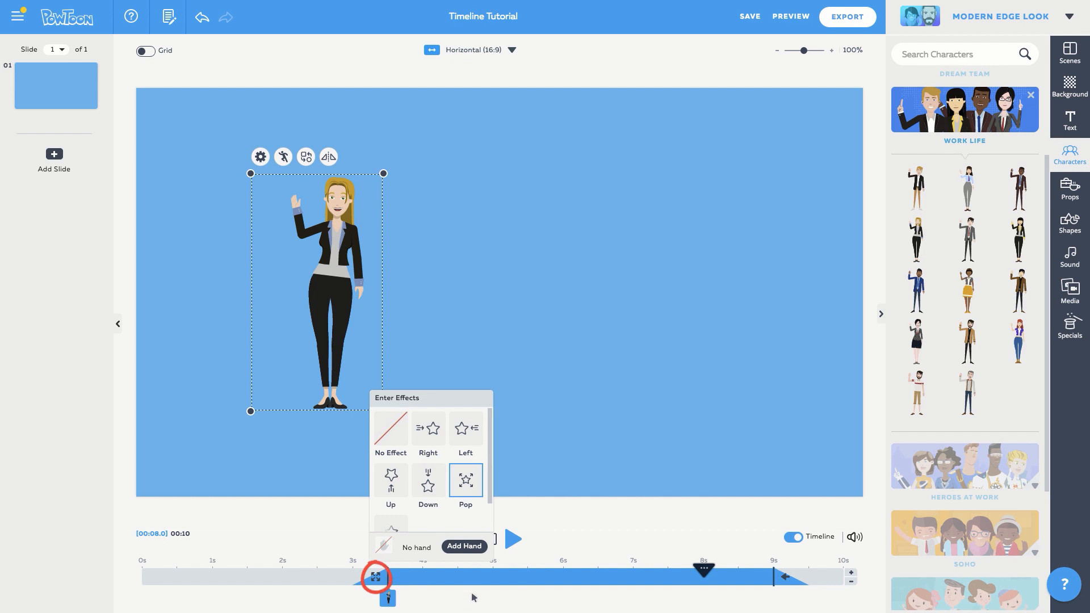
click(482, 589)
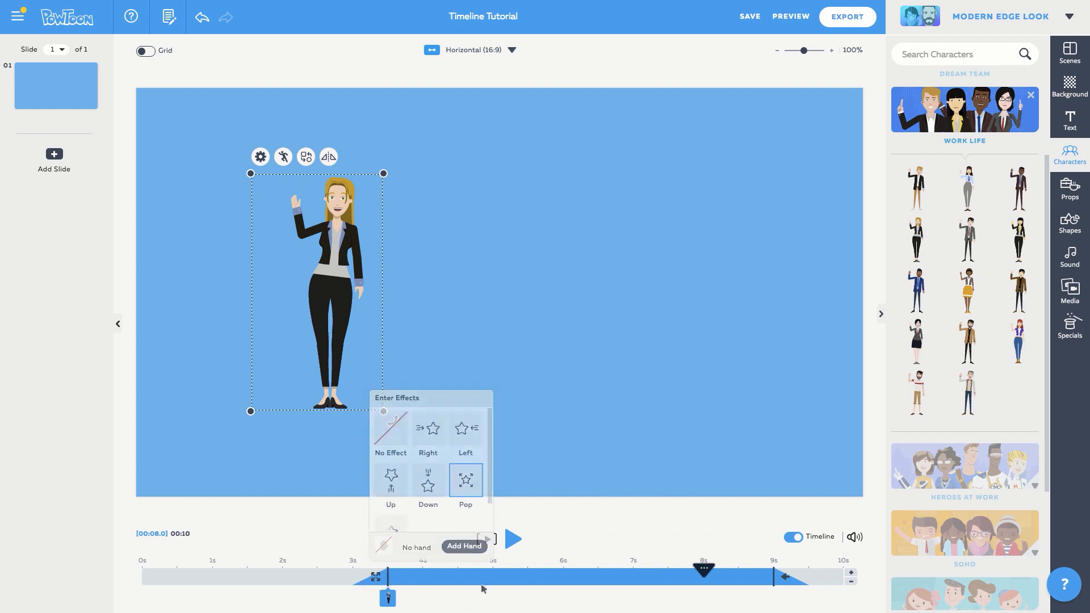
key(space)
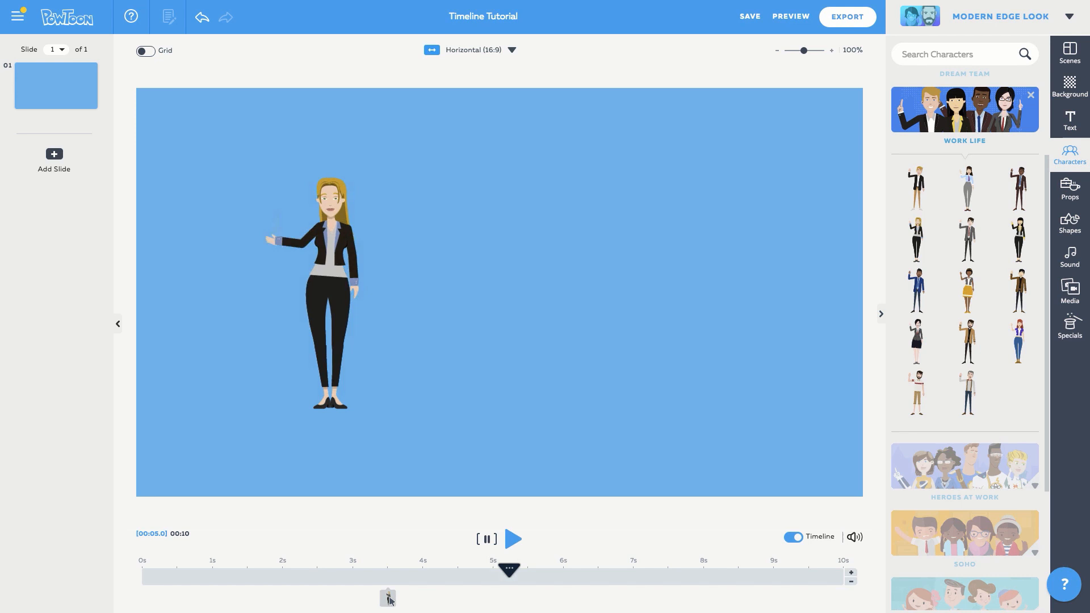
Step: Give the woman's exit a Woman hand effect that carries her off, then preview it
click(388, 599)
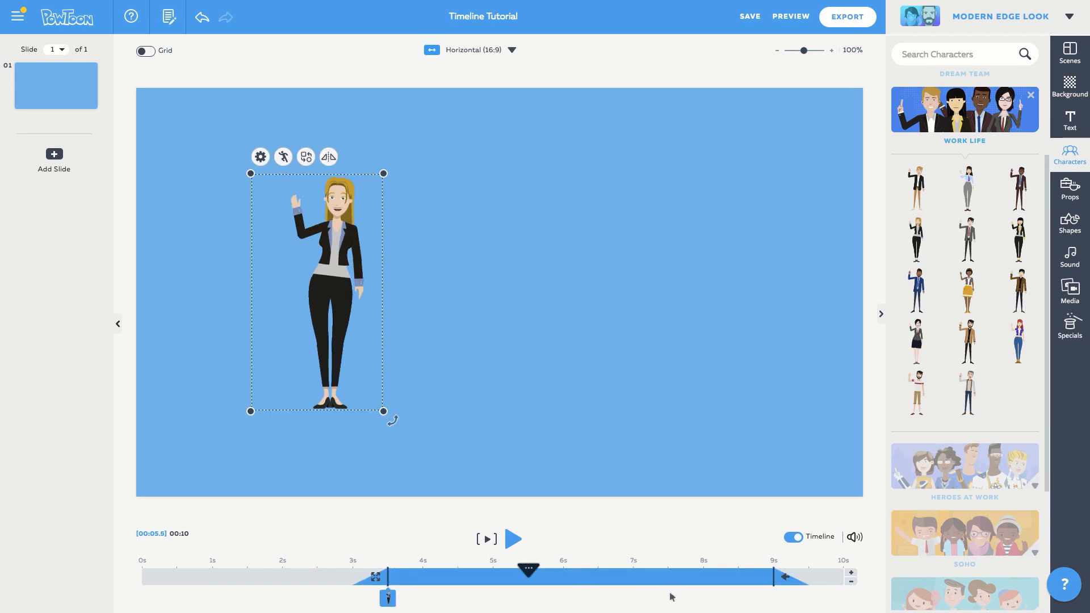
click(785, 579)
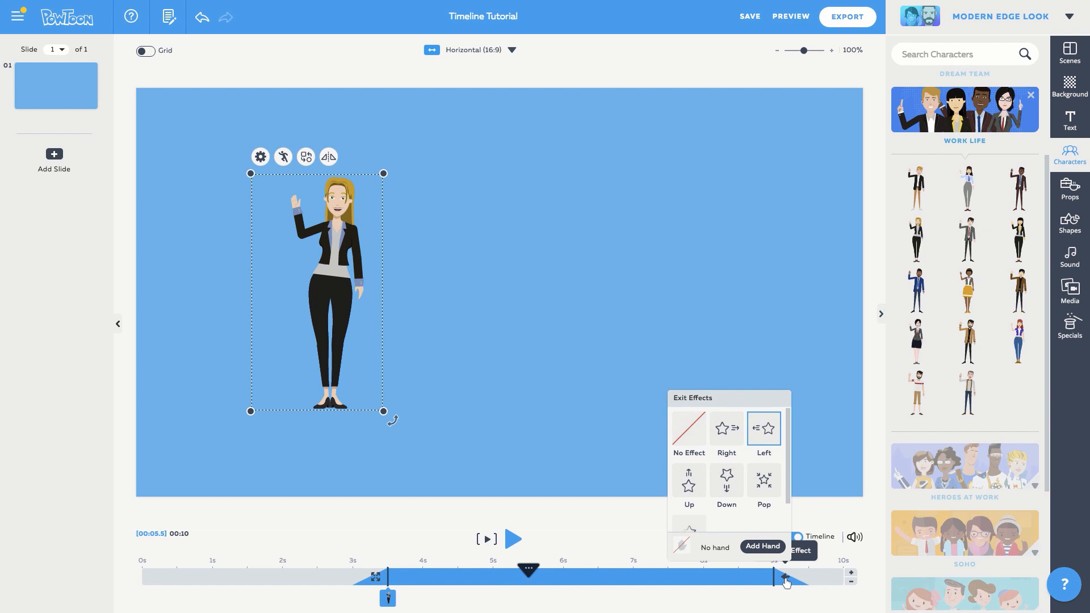
click(762, 546)
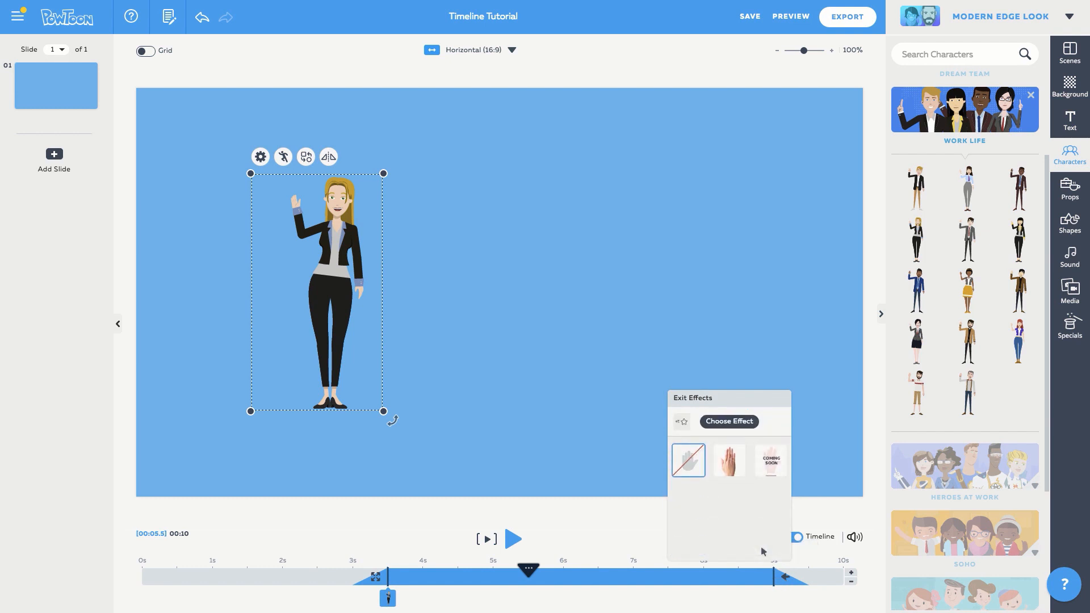
click(732, 466)
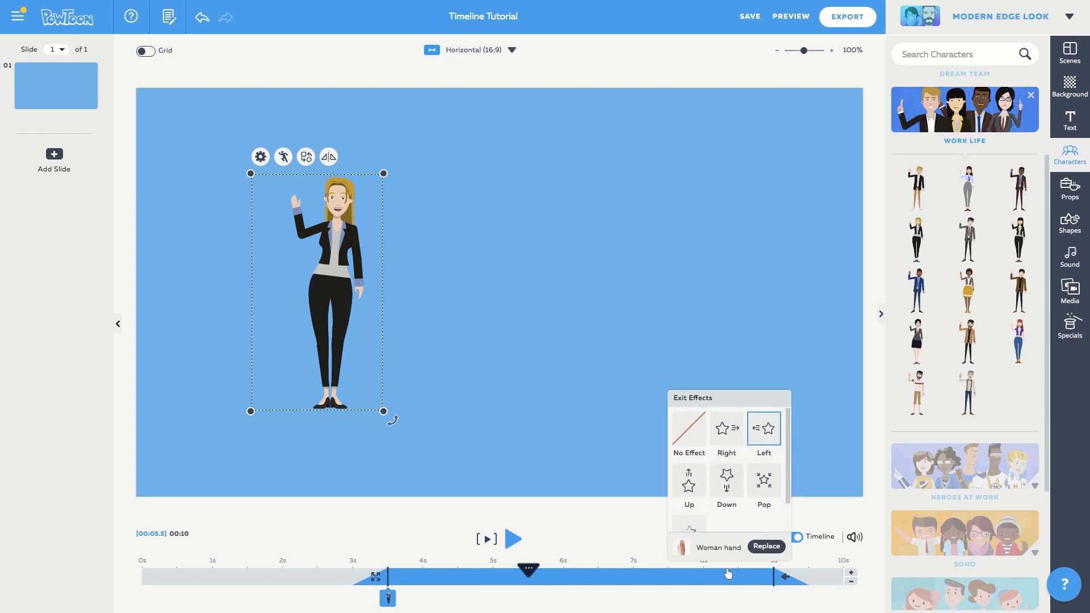
click(709, 576)
click(512, 539)
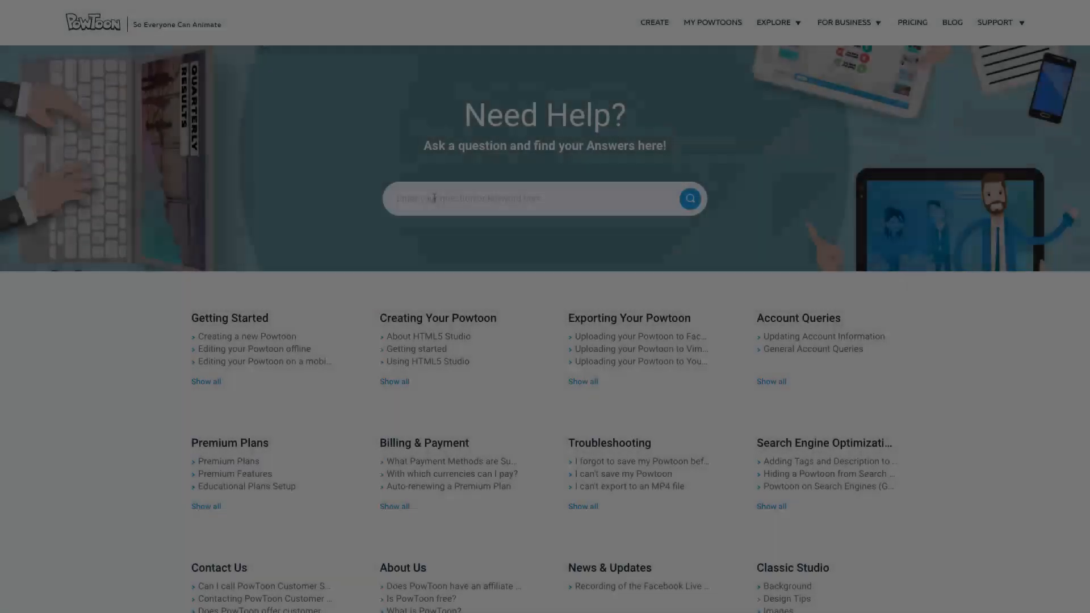
text(timeline)
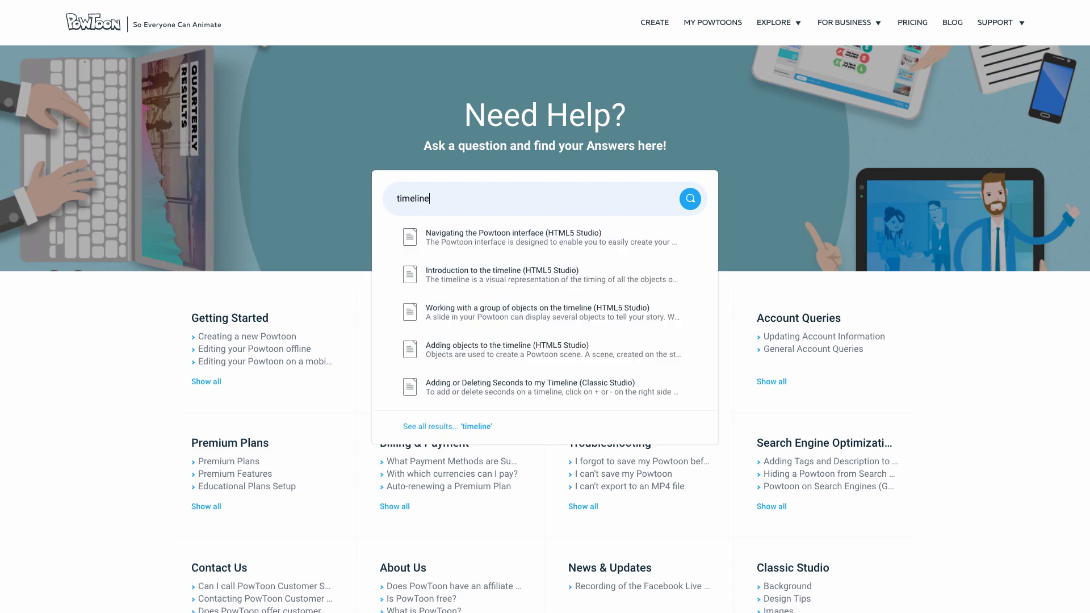
Step: Open the 'Introduction to the timeline (HTML5 Studio)' help article
click(455, 272)
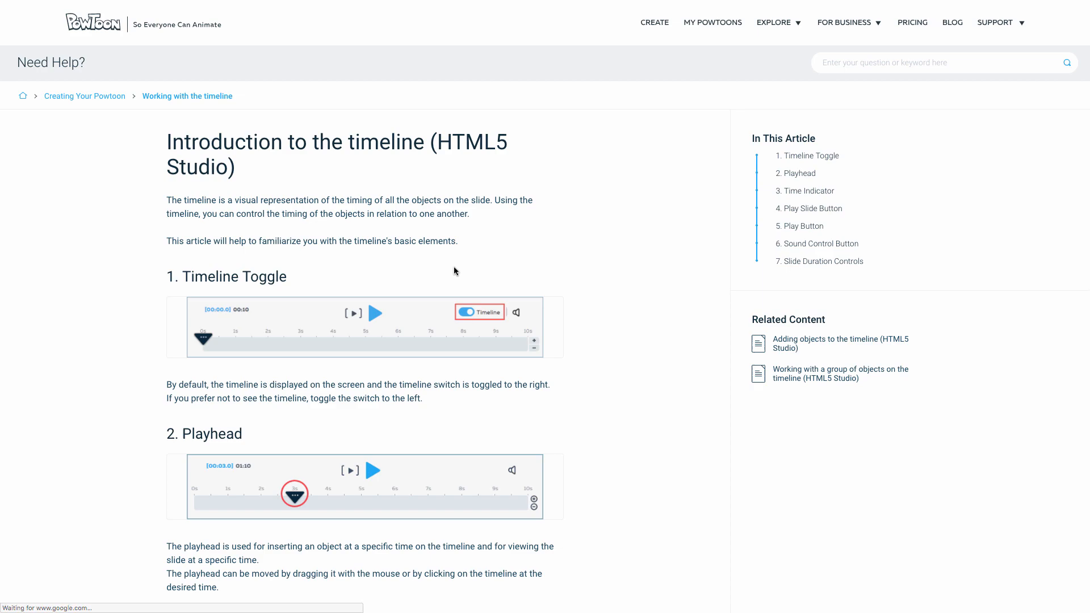
scroll(454, 271, down, 3)
scroll(454, 270, down, 2)
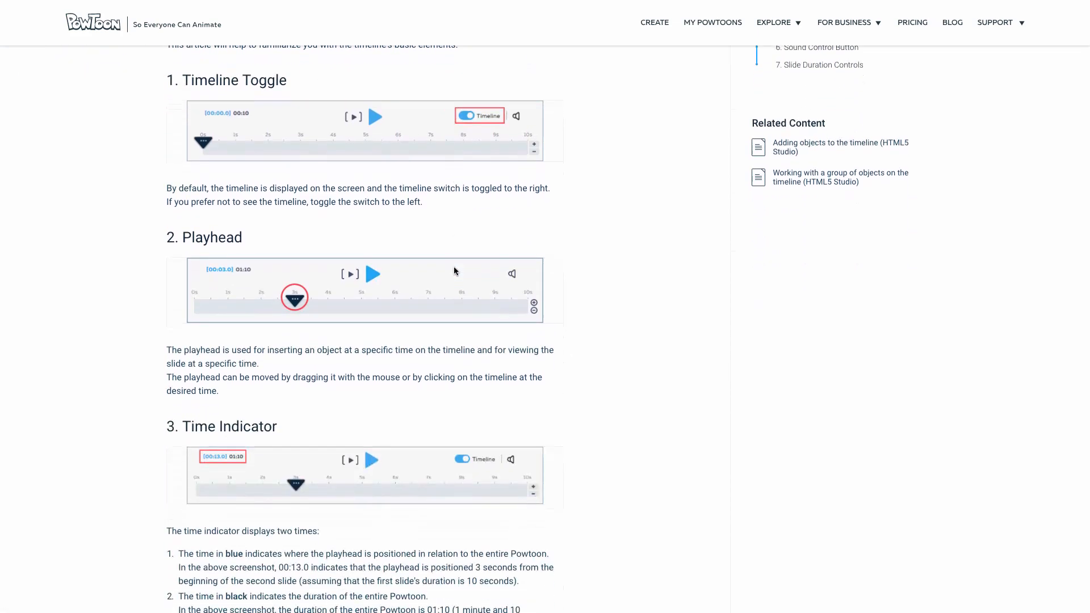